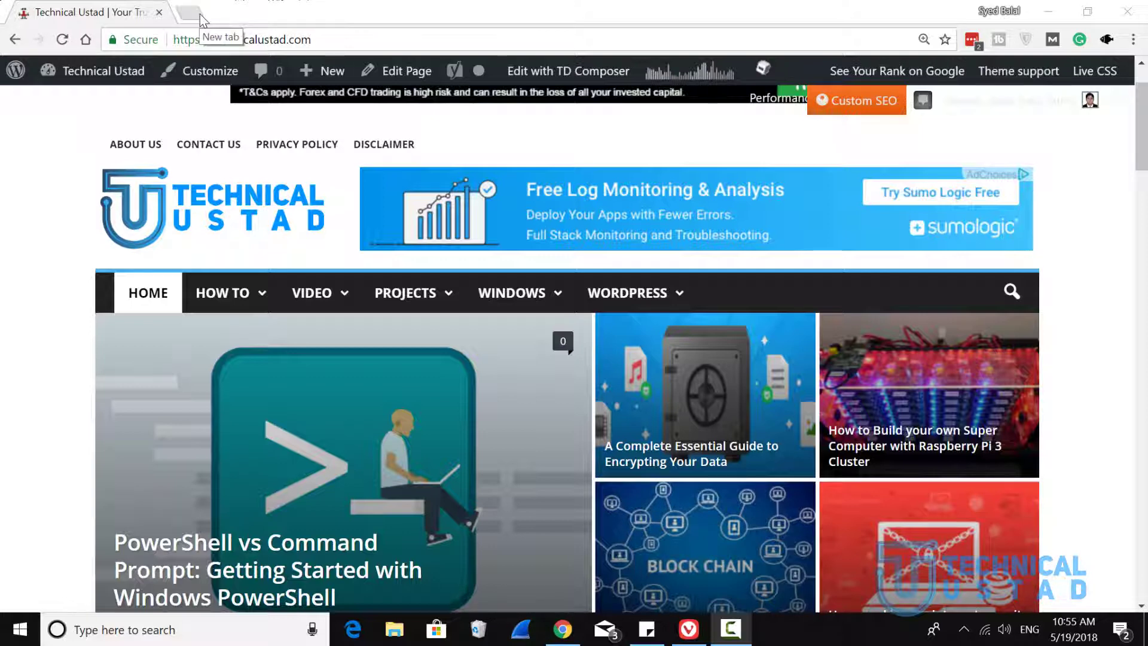
Step: Load chrome://flags in a new tab, correcting the mistyped address first
left_click(201, 13)
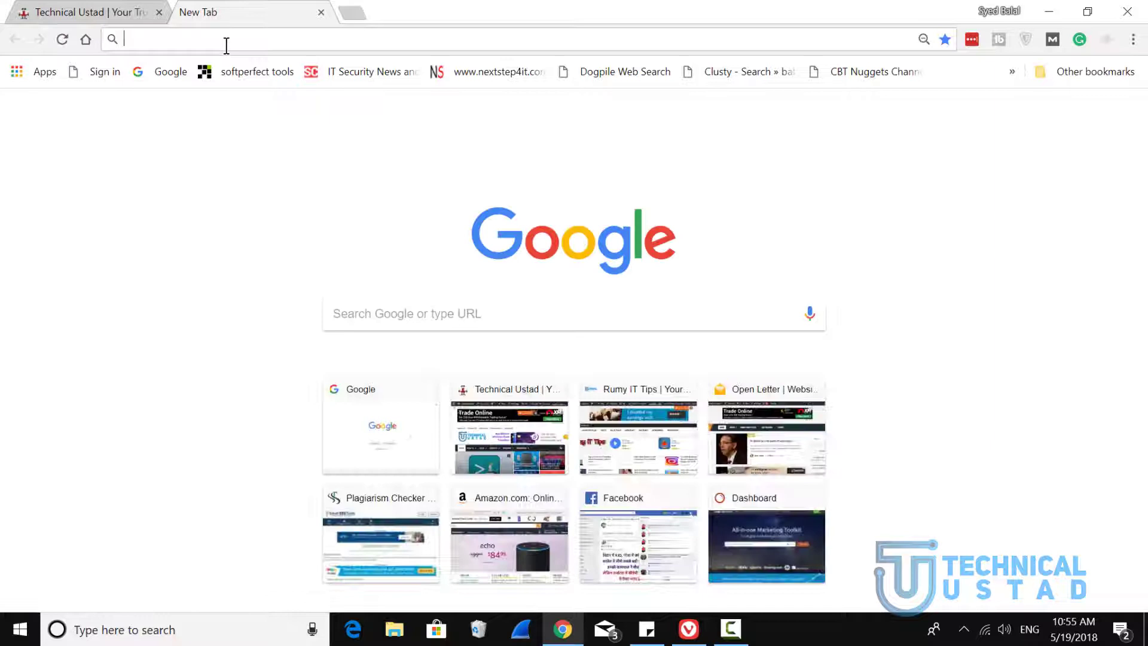
type("chrome")
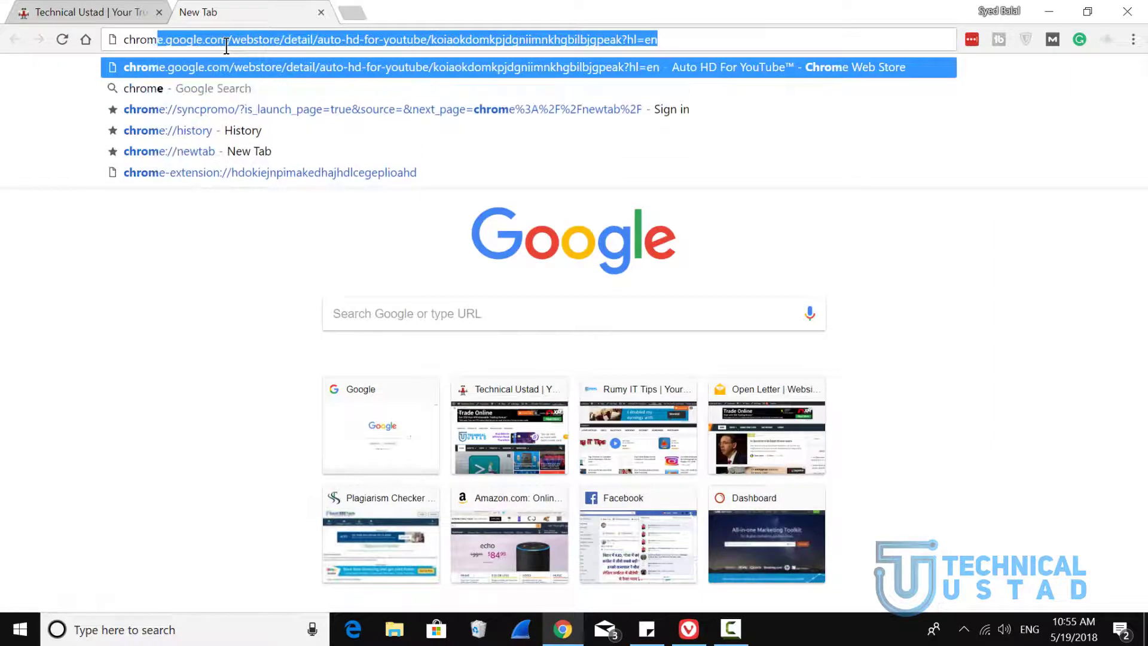
type("e://")
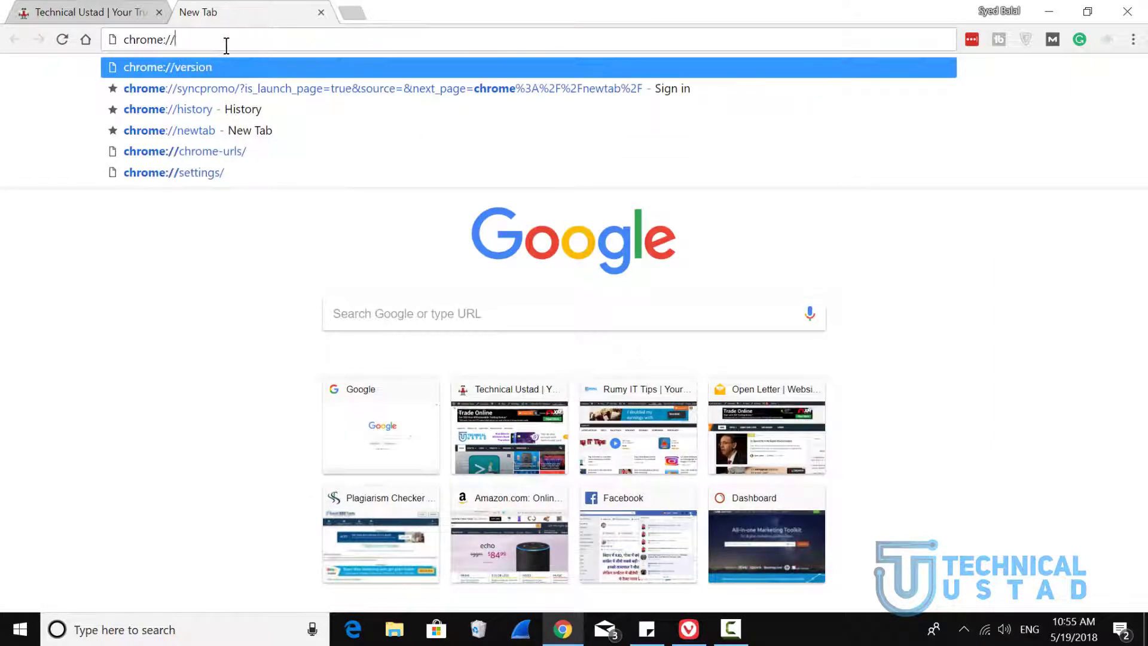
type("flas")
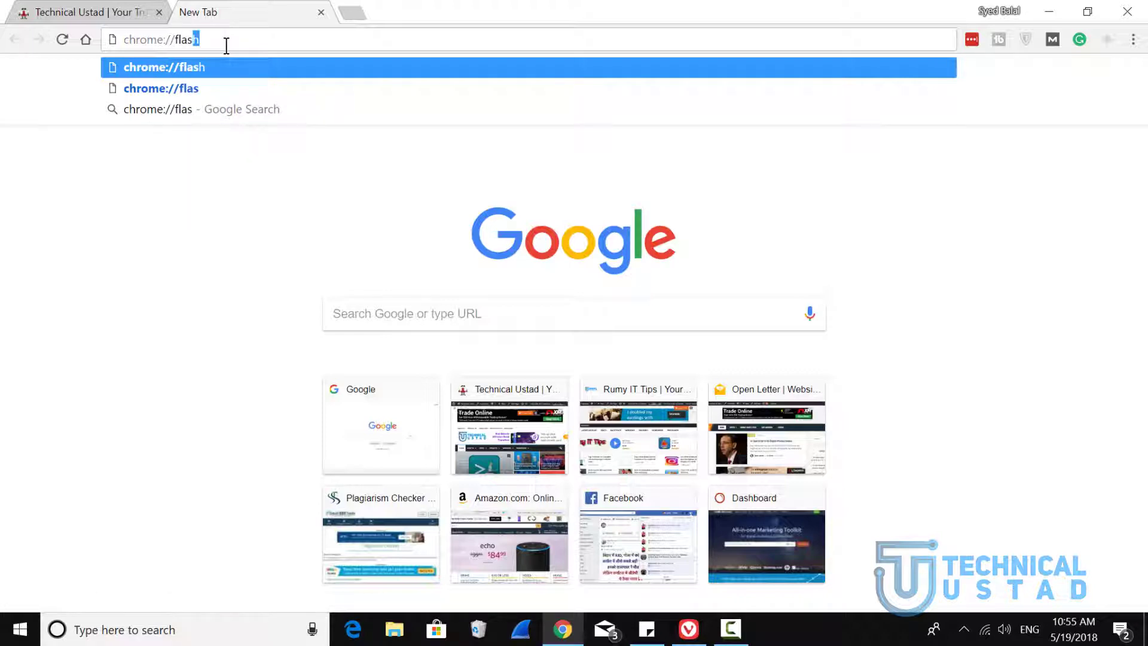
type("gs")
key("BackSpace")
key("BackSpace")
key("BackSpace")
type("gs")
key("Return")
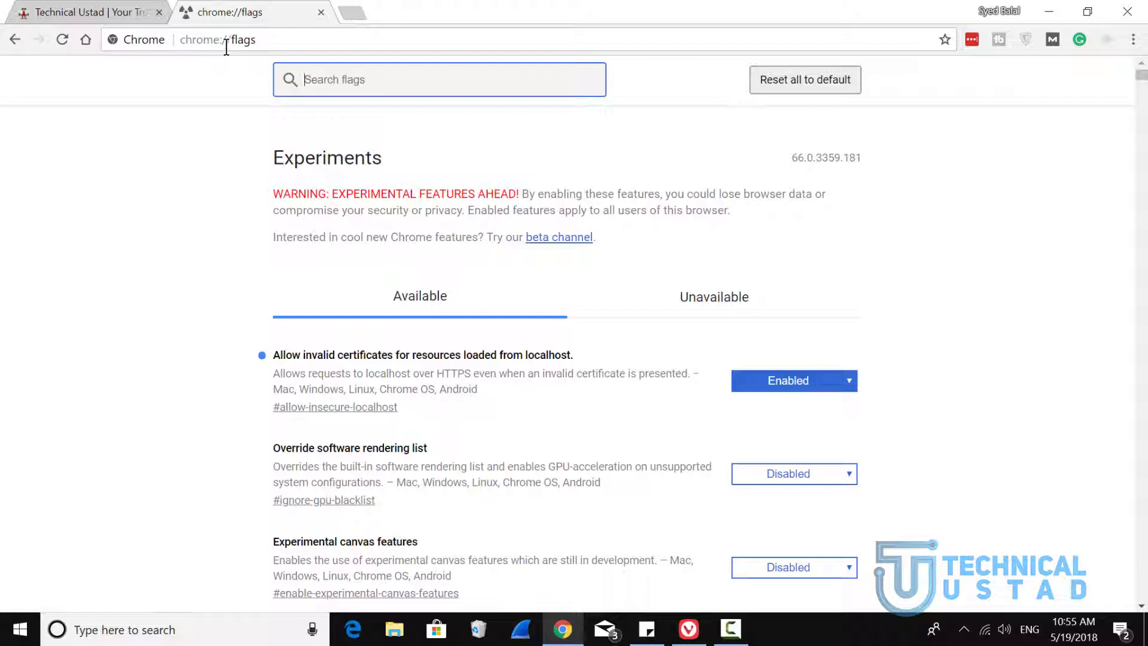
type("p")
type("assword ")
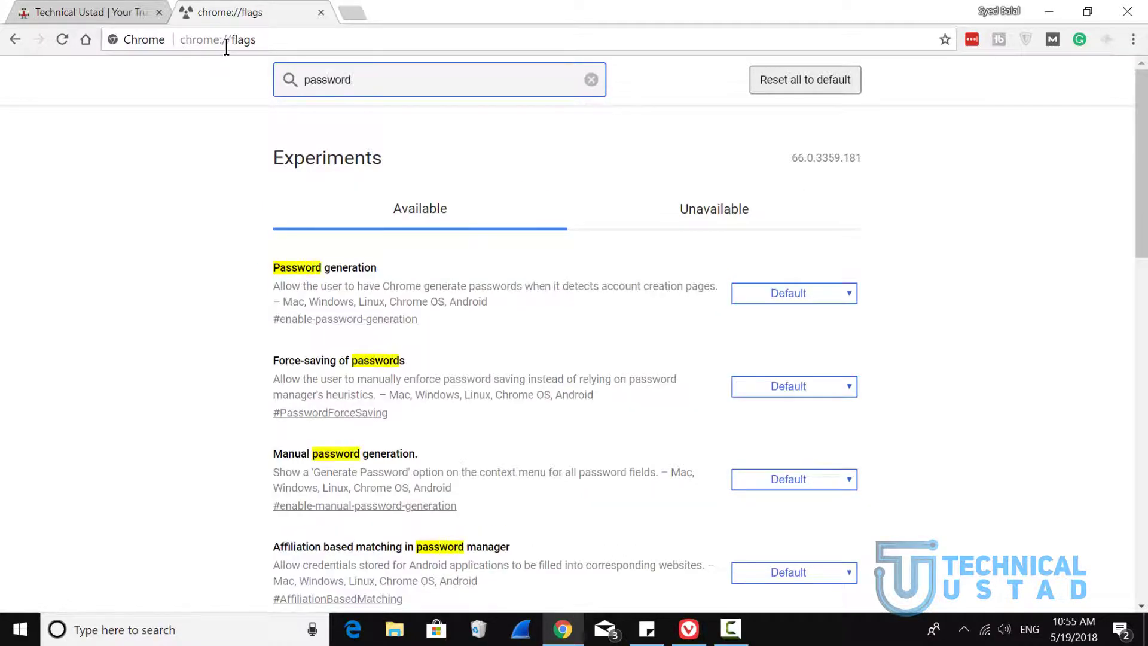
type("ex")
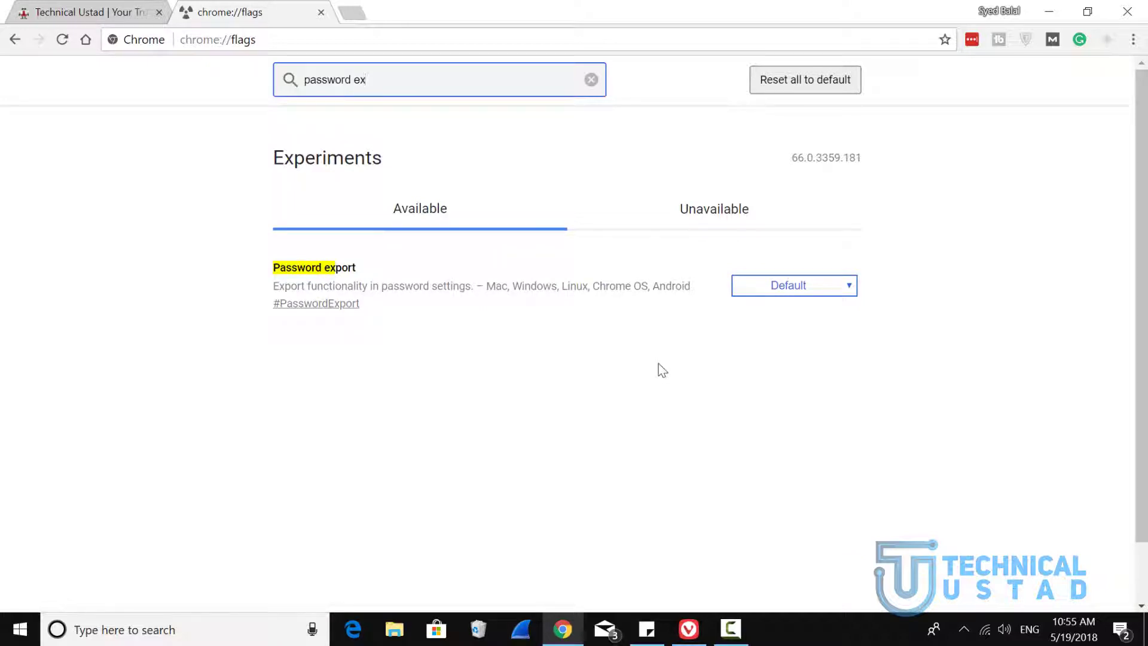
Step: Set the Password export flag to Enabled
left_click(786, 287)
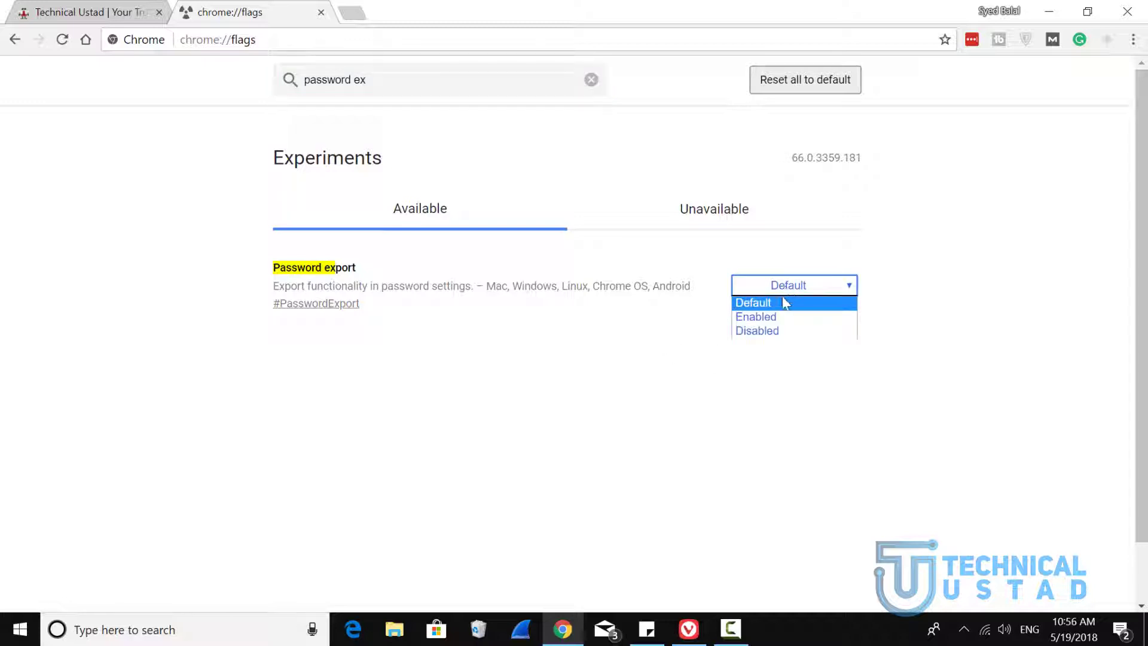
left_click(772, 322)
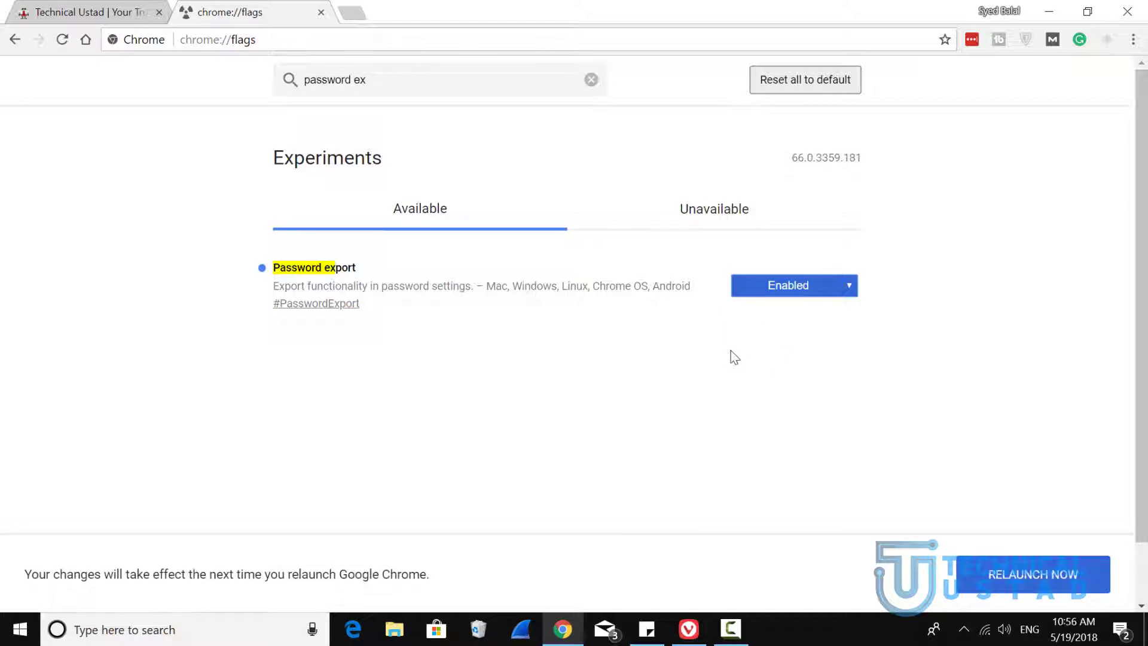
Step: Relaunch Chrome to apply the flag and bring its window back
left_click(1017, 573)
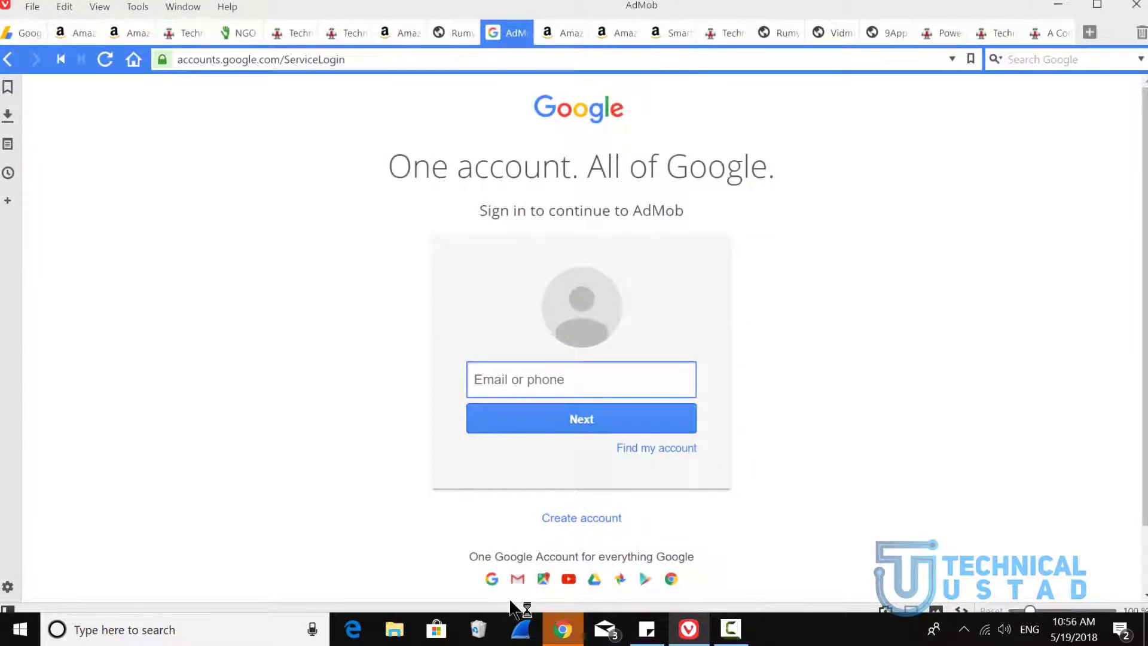
left_click(544, 618)
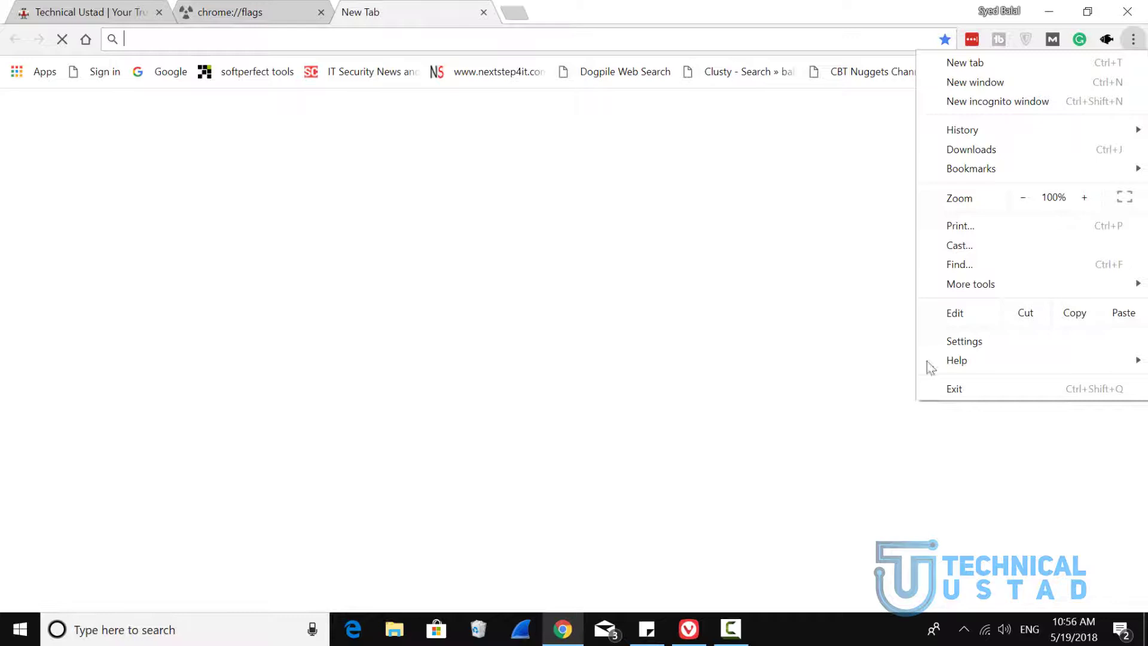
Step: Go to Settings, expand Advanced, and open Manage passwords
left_click(963, 342)
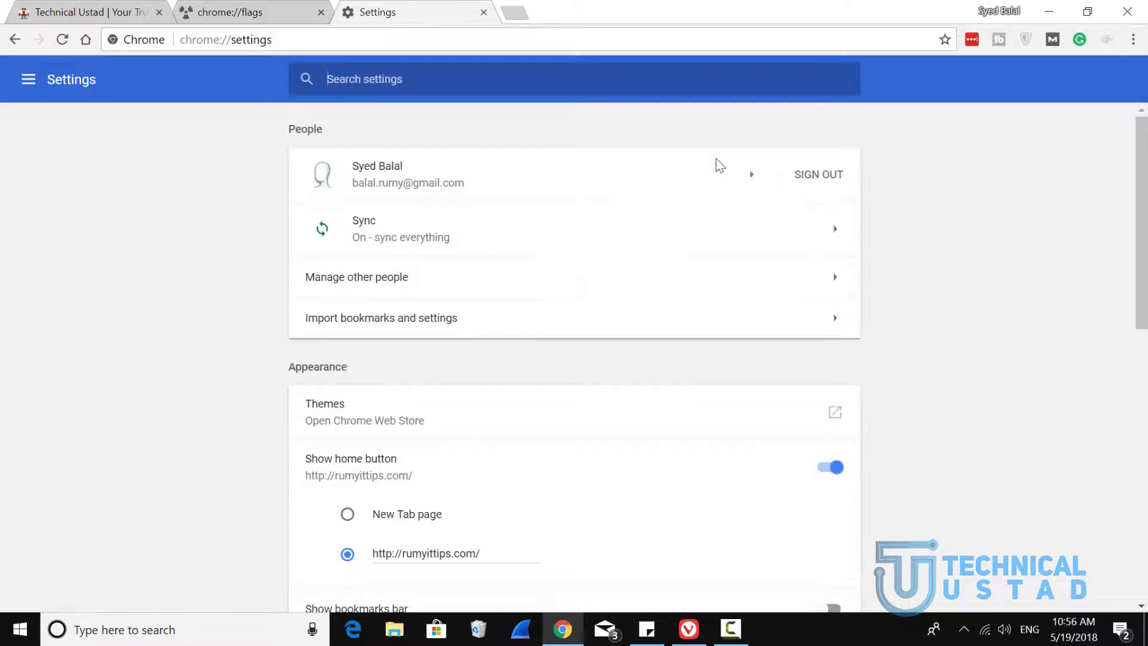
scroll(717, 166, "down", 1)
scroll(718, 166, "down", 3)
scroll(718, 166, "down", 4)
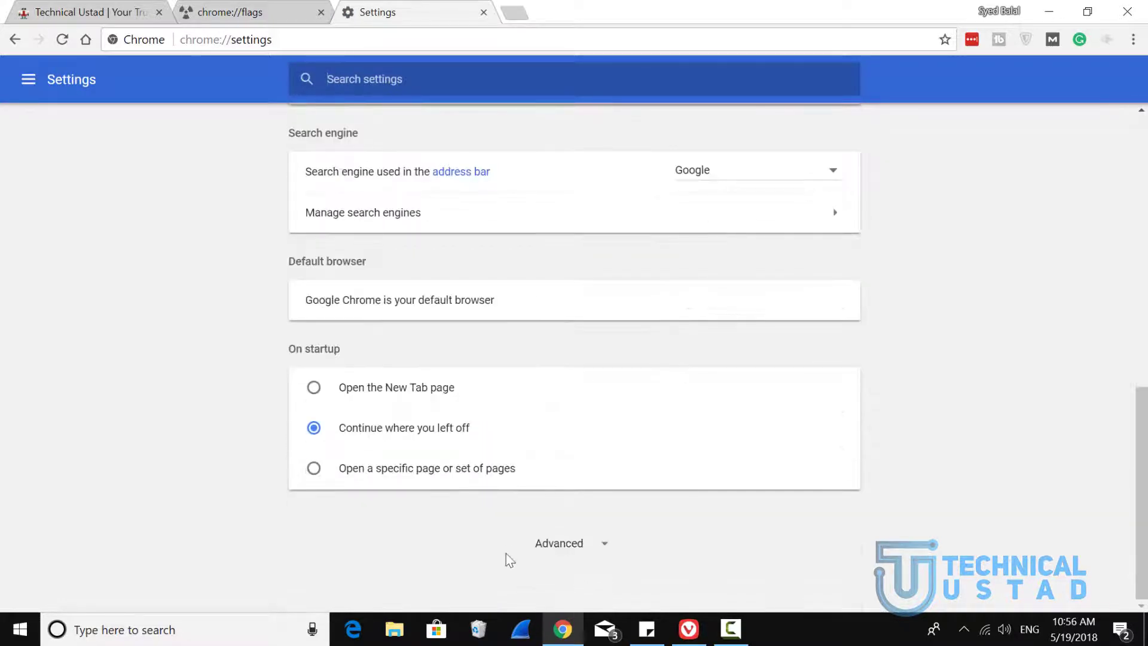
left_click(555, 547)
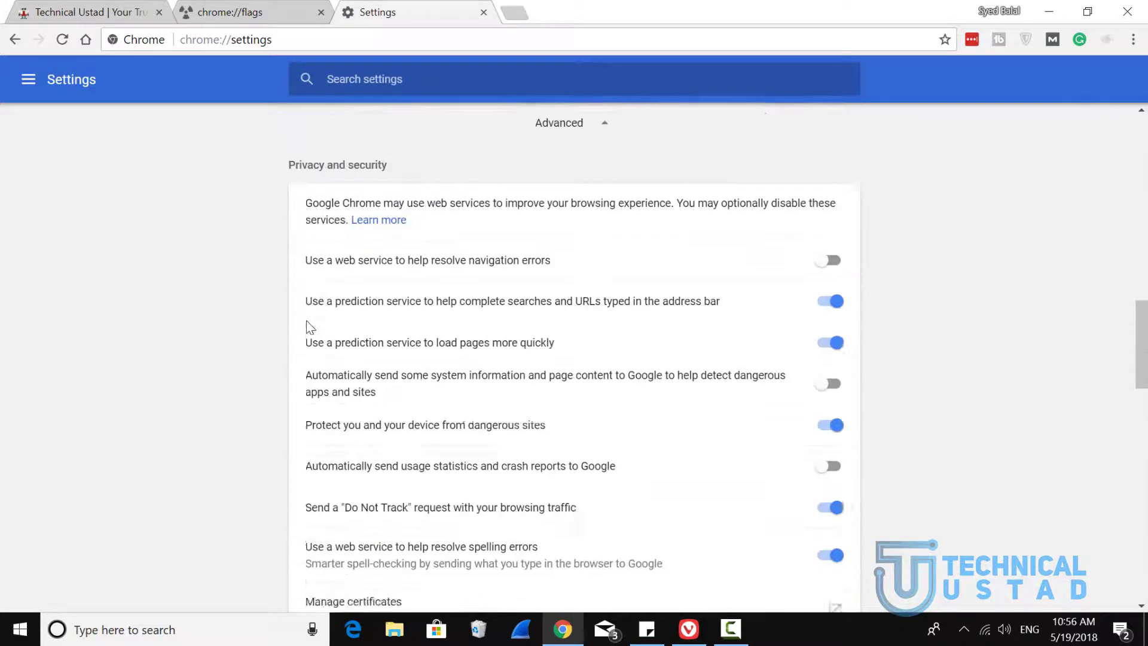
scroll(308, 328, "down", 5)
scroll(307, 329, "down", 1)
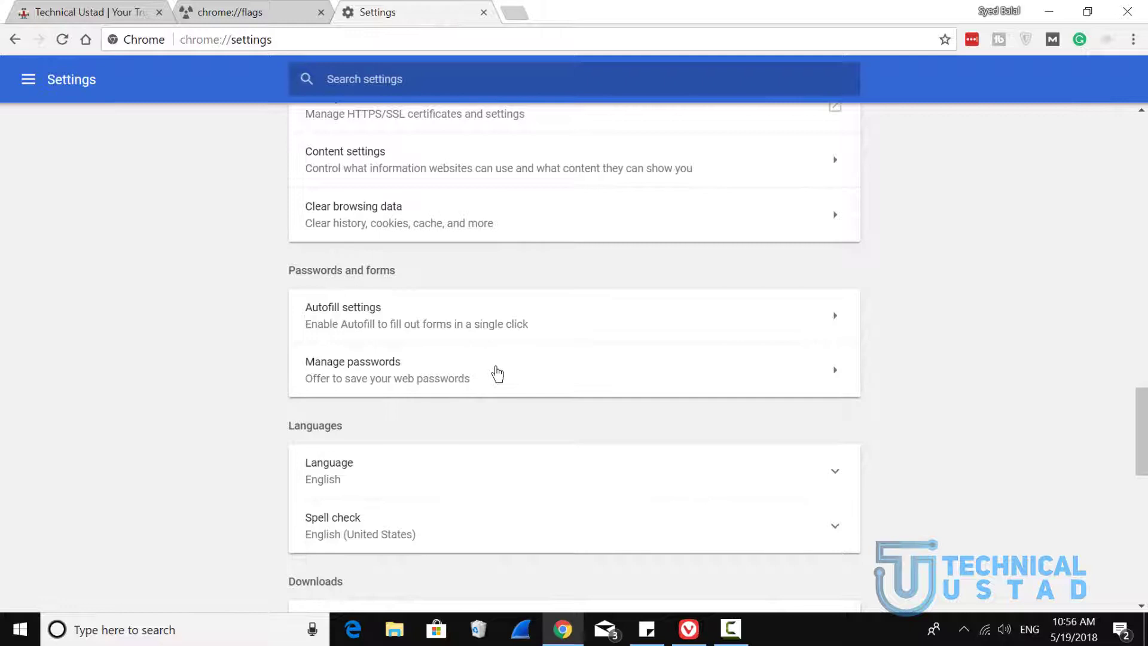
left_click(498, 372)
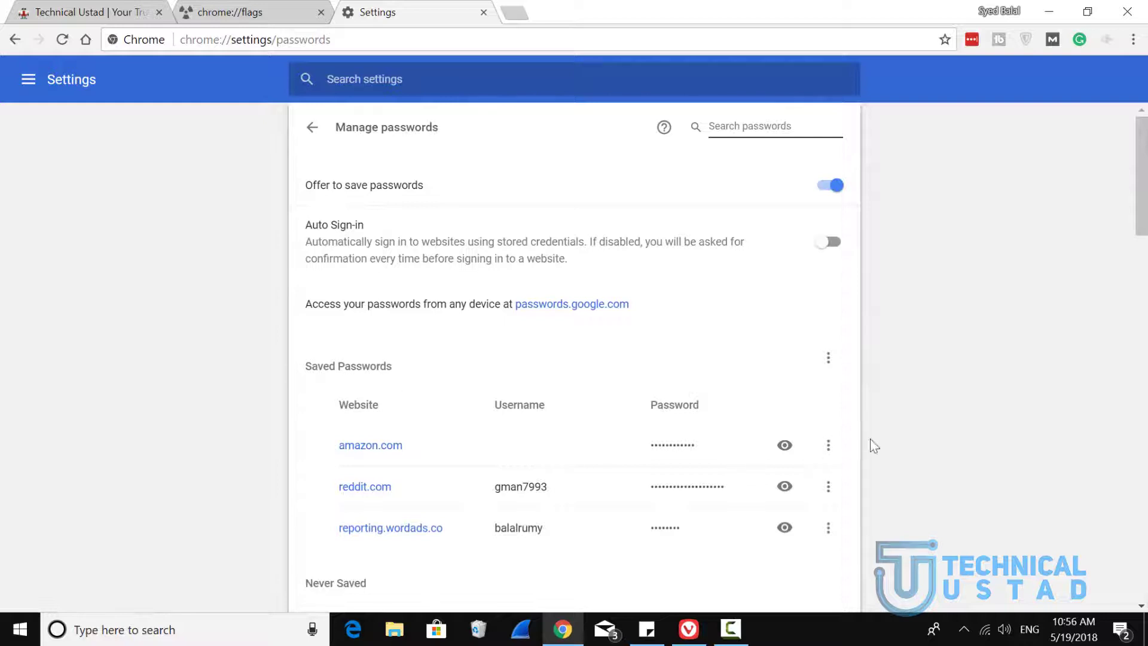
Step: Choose Export passwords from the Saved Passwords menu and confirm past the visibility warning
left_click(827, 362)
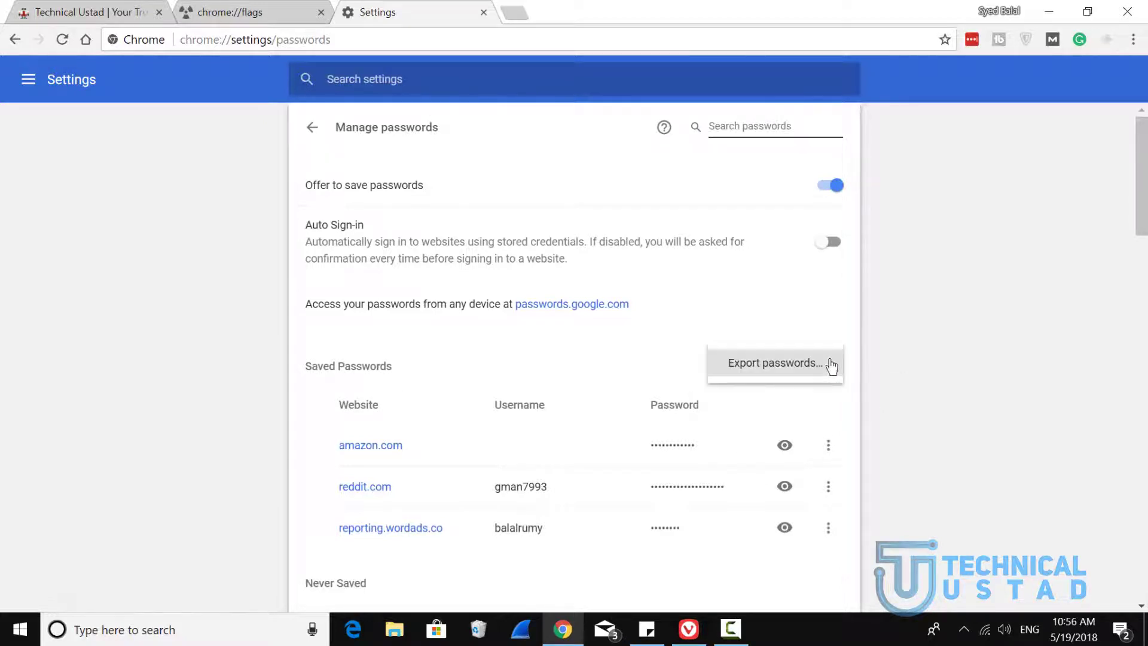
left_click(776, 371)
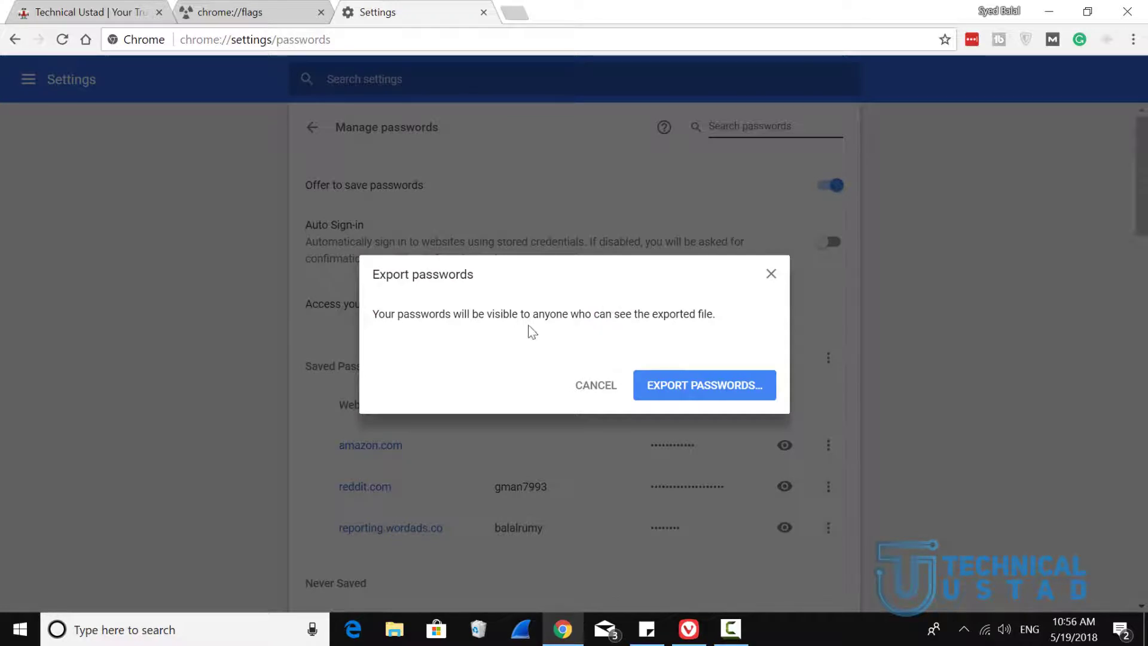
left_click(688, 397)
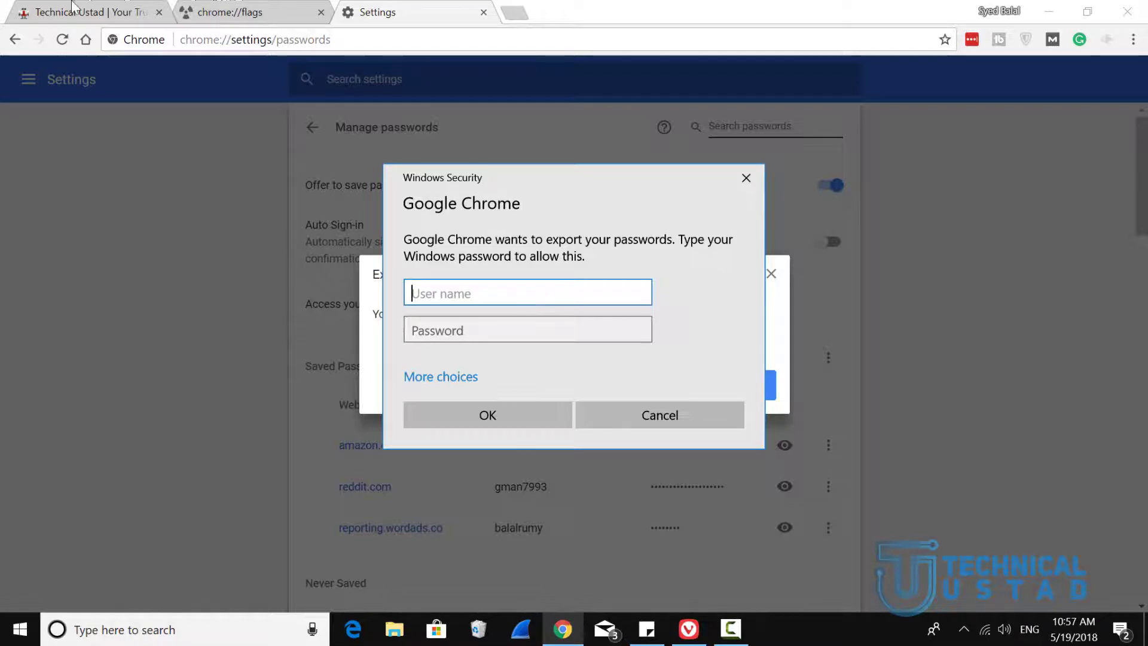
Step: Dismiss the Windows prompt and open the Technical Ustad article 'How to Download Your Passwords in Google Chrome'
left_click(633, 412)
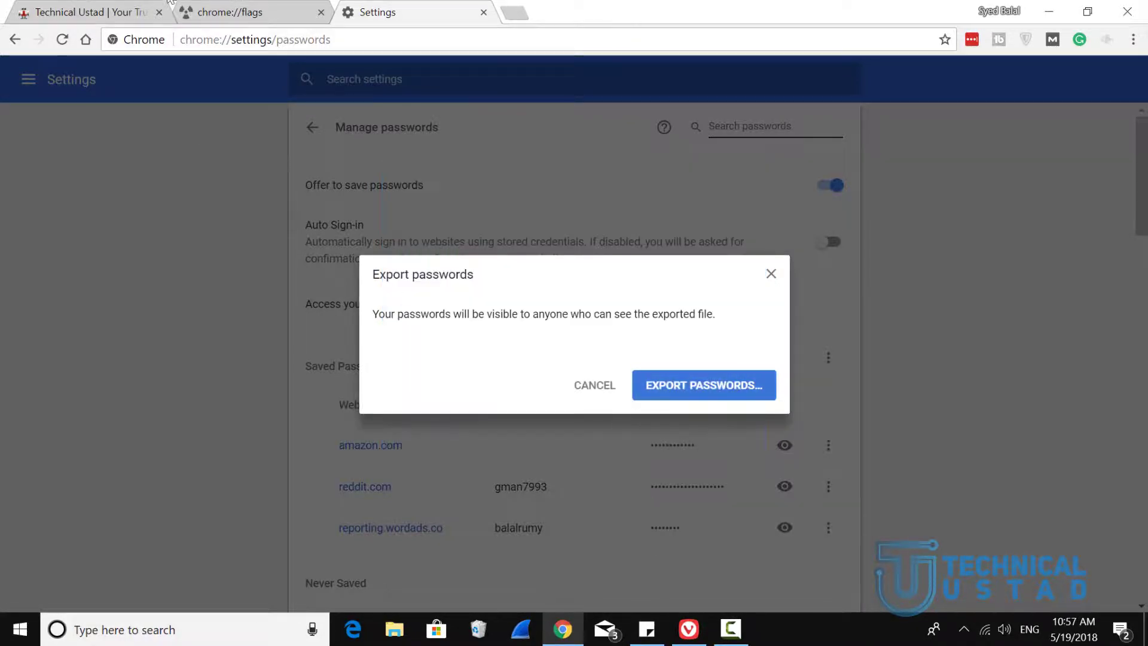
left_click(155, 9)
scroll(6, 437, "down", 5)
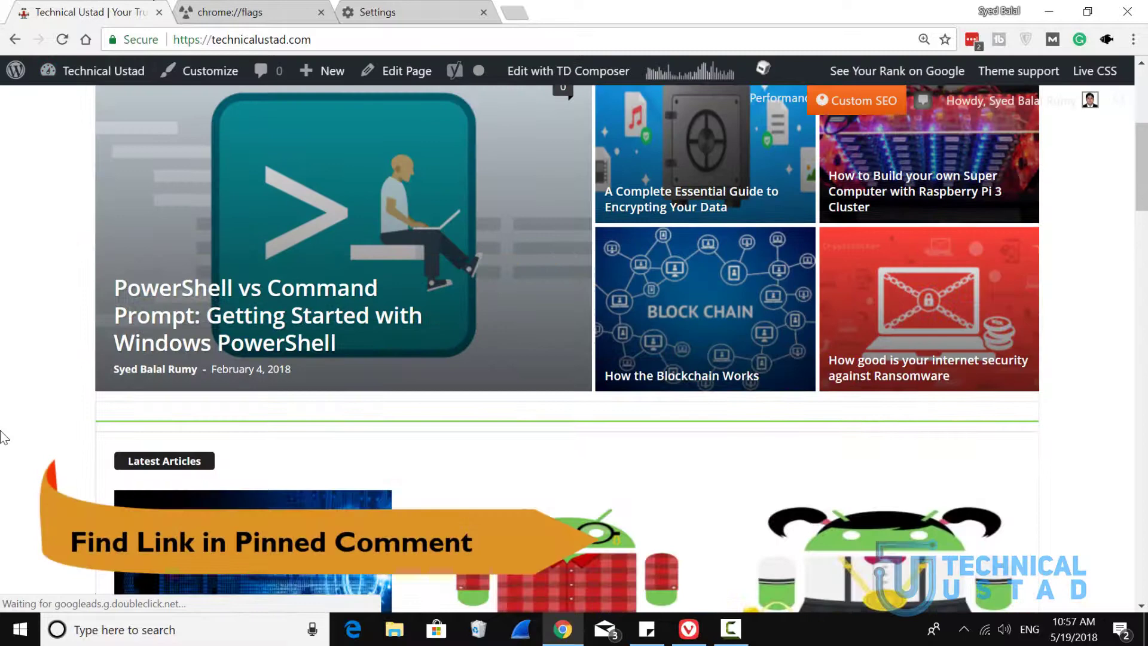
scroll(0, 436, "down", 3)
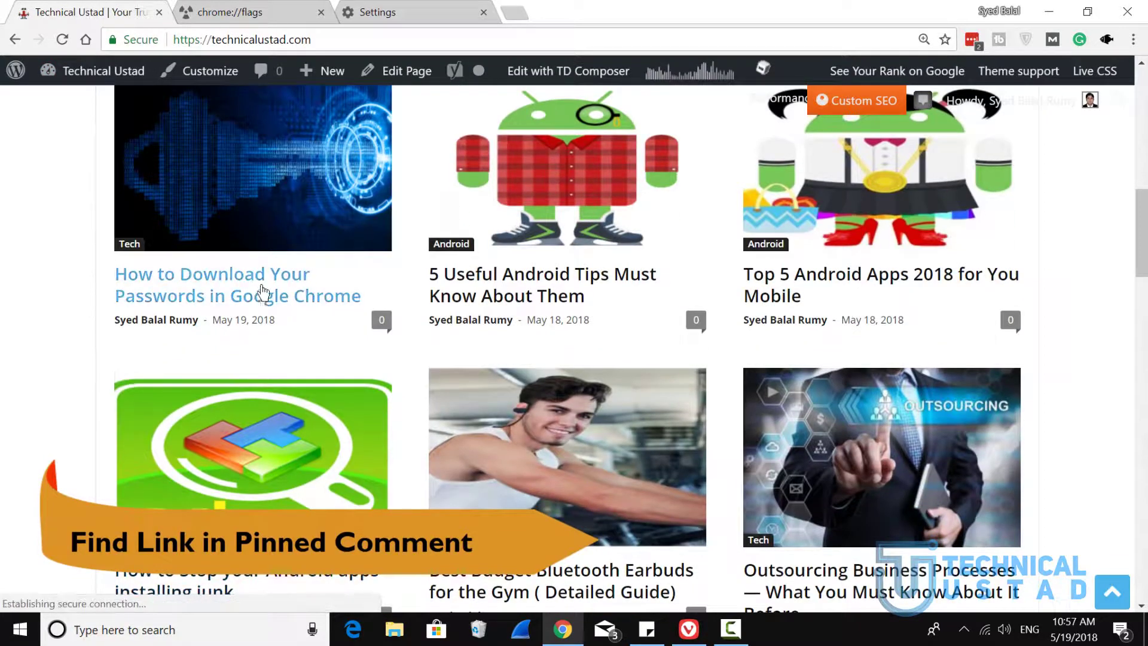
left_click(263, 296)
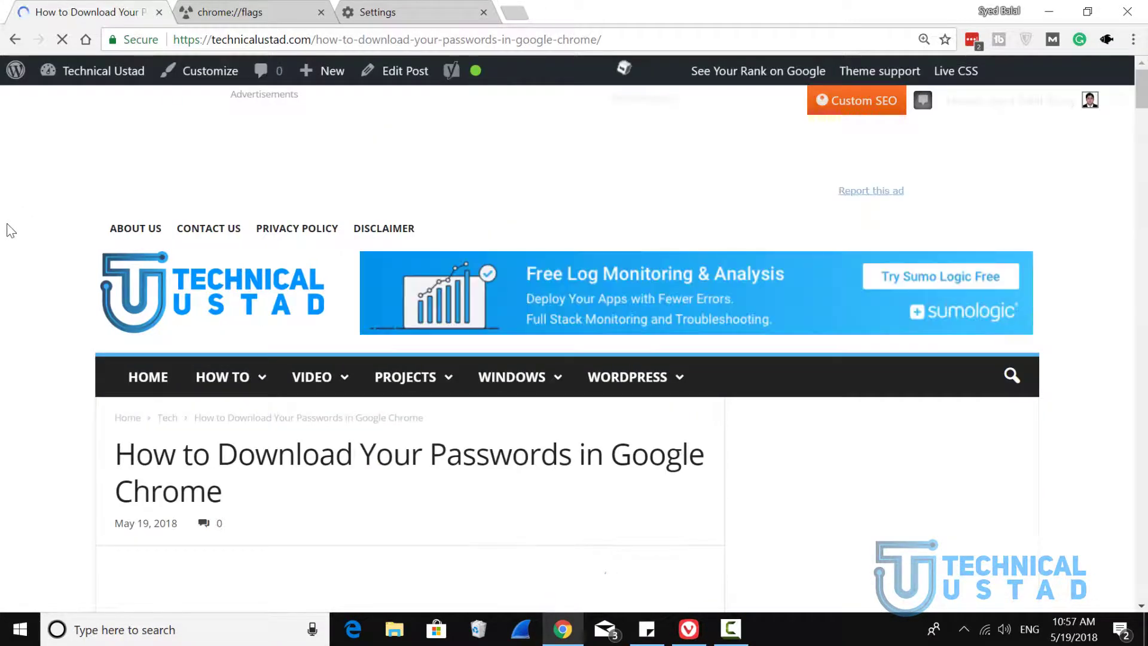
scroll(7, 231, "down", 1)
scroll(8, 231, "down", 3)
scroll(8, 231, "down", 1)
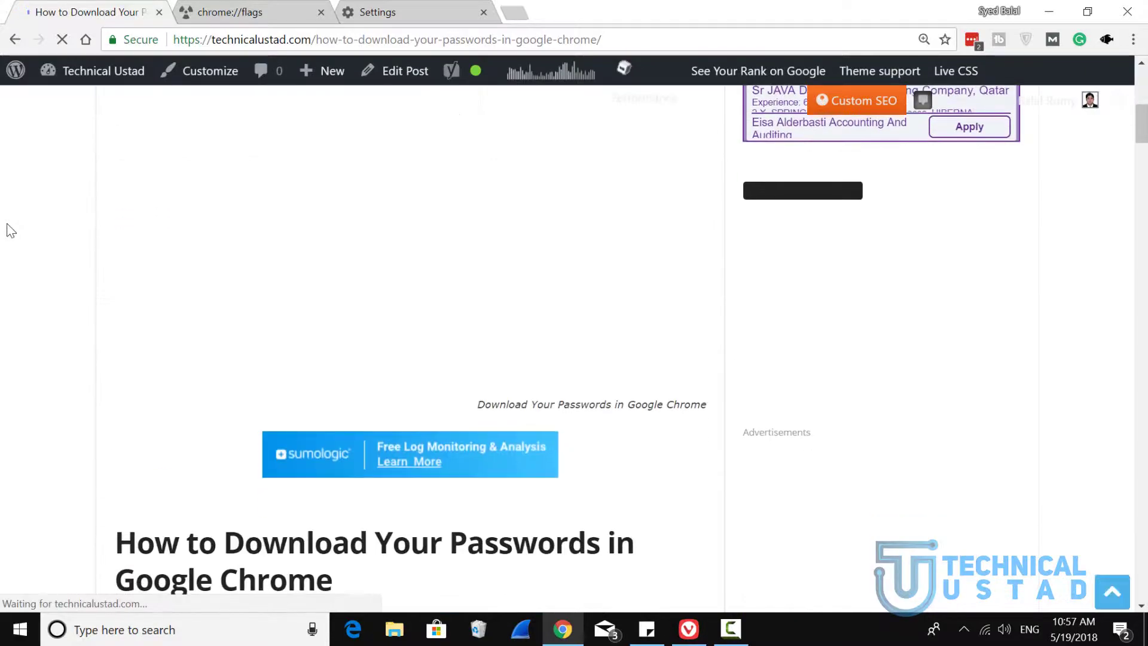
scroll(7, 231, "down", 4)
scroll(7, 230, "down", 2)
scroll(8, 231, "down", 2)
scroll(7, 231, "down", 2)
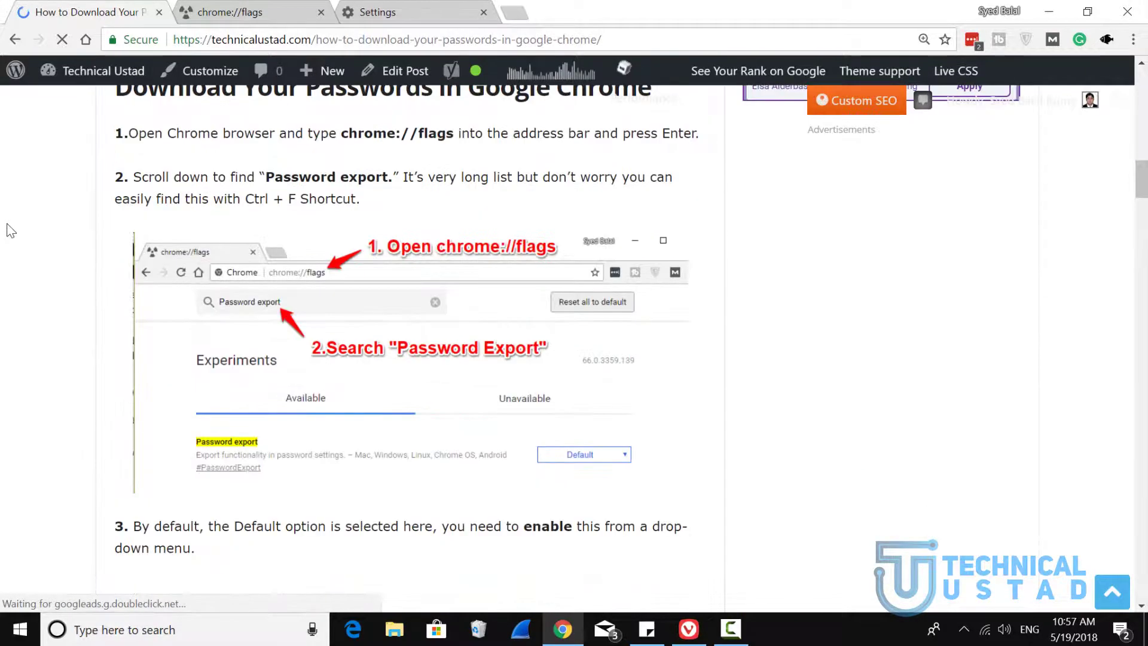
scroll(7, 231, "down", 2)
scroll(8, 231, "down", 4)
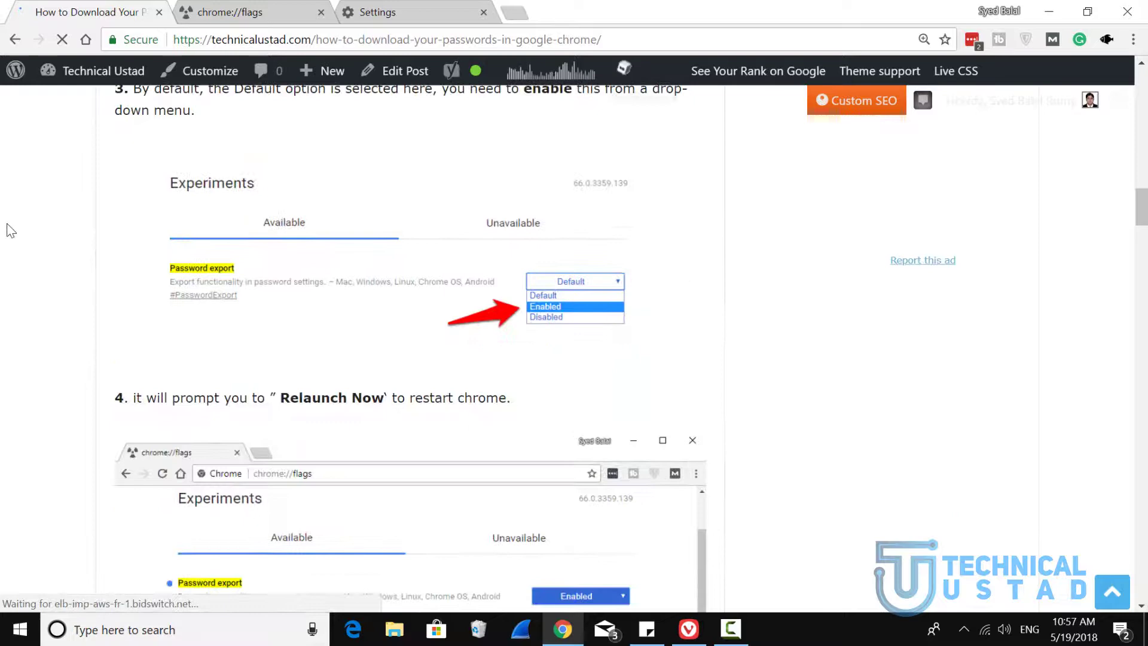
scroll(7, 230, "down", 5)
scroll(7, 231, "down", 4)
scroll(7, 231, "down", 1)
scroll(8, 231, "down", 4)
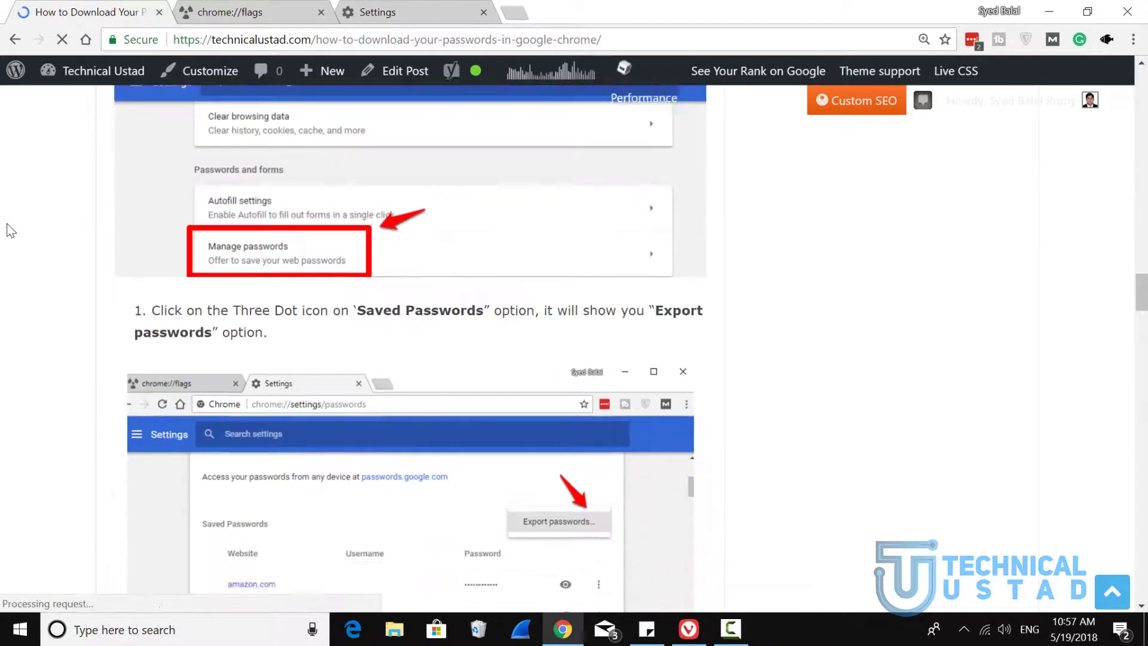
scroll(8, 230, "down", 4)
scroll(7, 231, "down", 2)
scroll(8, 231, "down", 5)
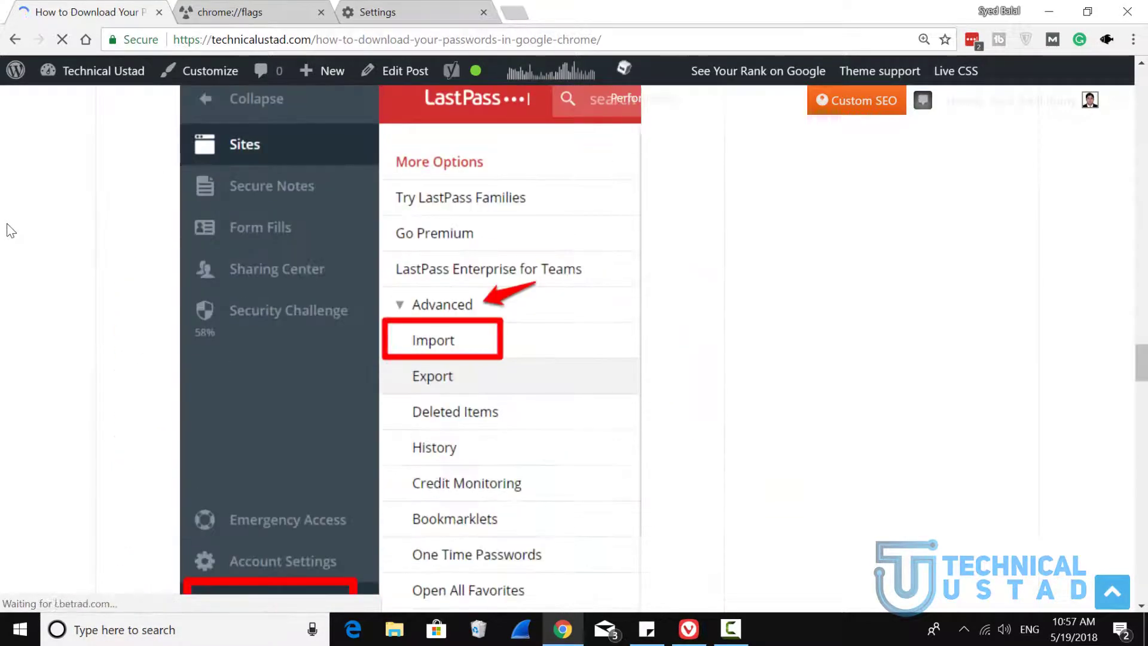
scroll(8, 231, "up", 1)
scroll(7, 231, "up", 1)
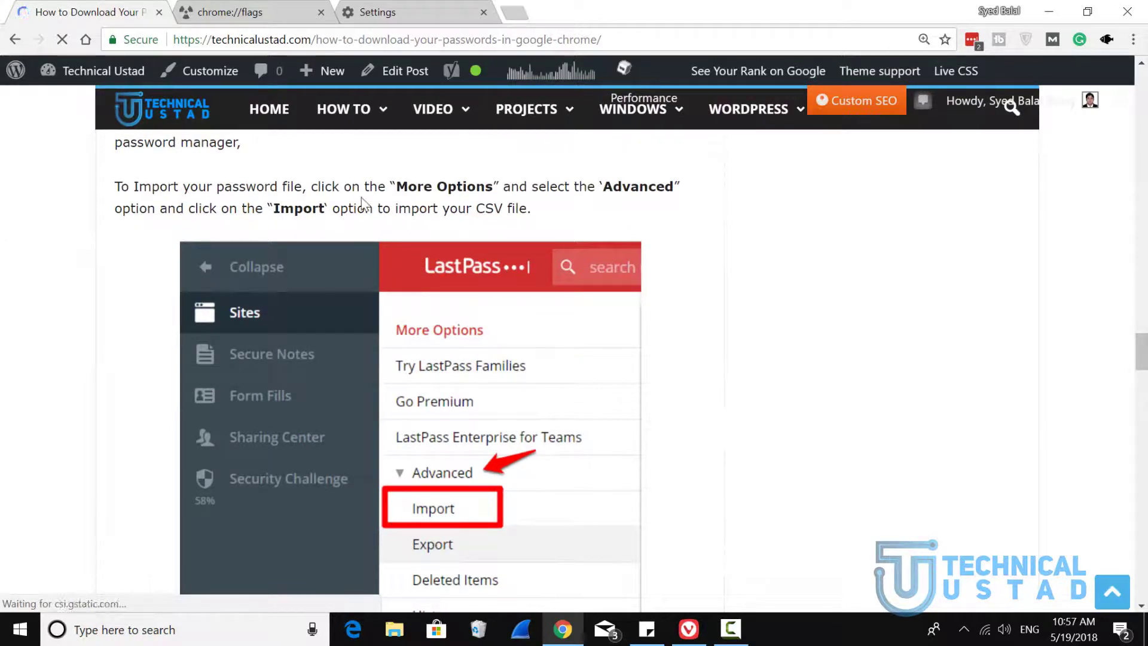
scroll(357, 234, "down", 2)
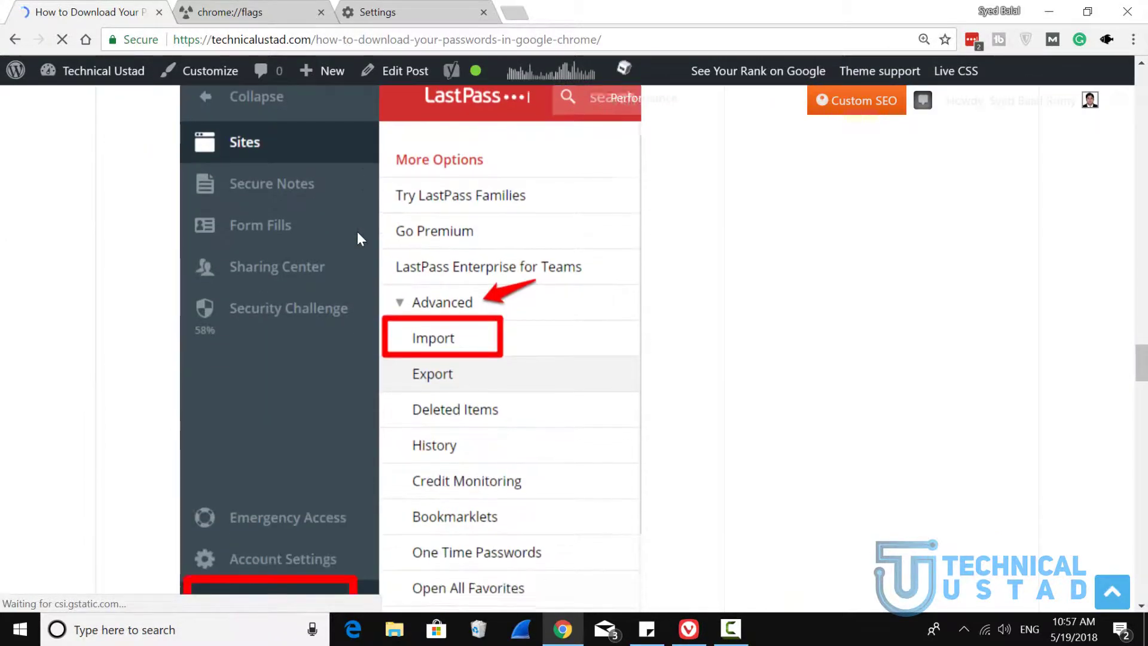
scroll(358, 235, "down", 2)
scroll(357, 232, "down", 2)
scroll(358, 232, "down", 5)
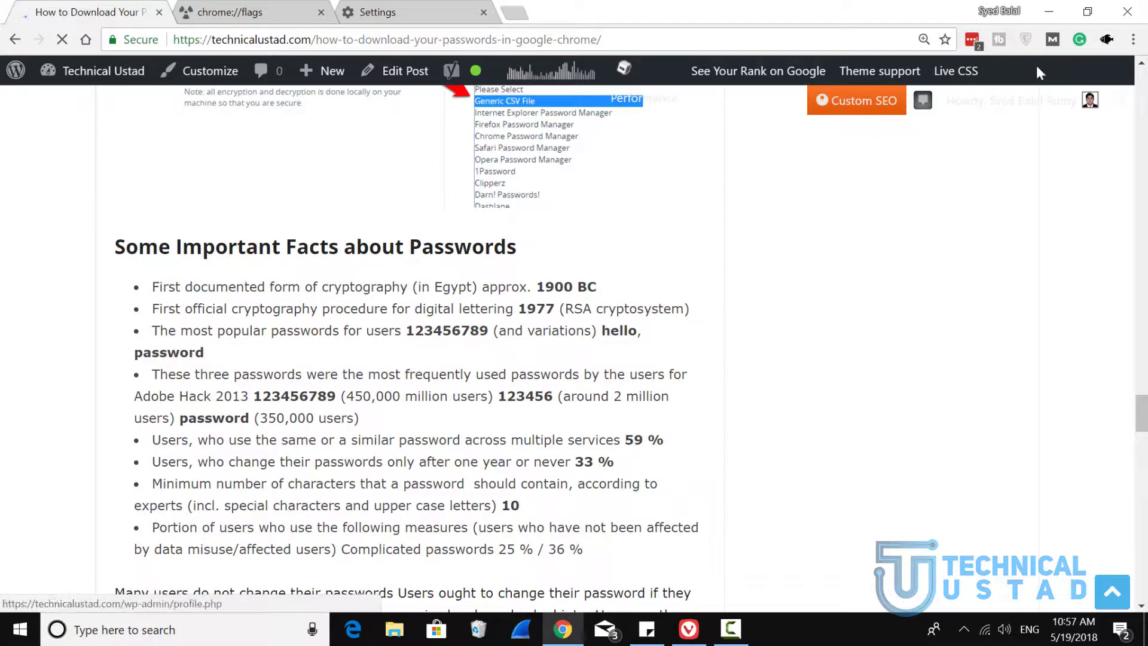
Step: Bring the Vivaldi window with the AdMob Google sign-in page to the front
left_click(1049, 11)
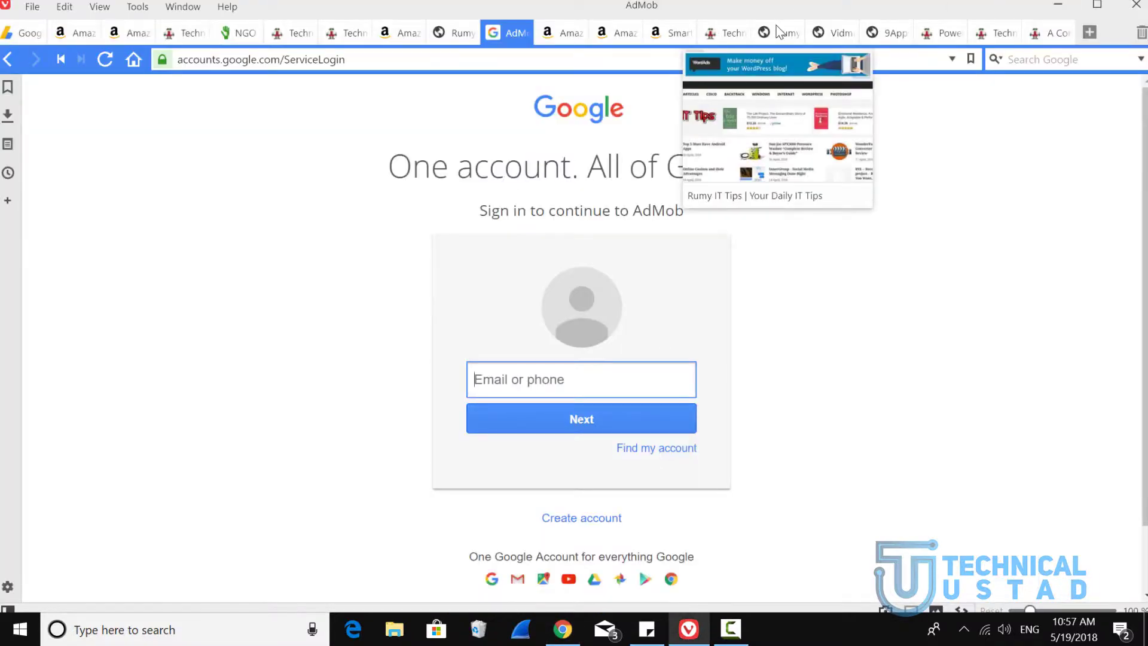